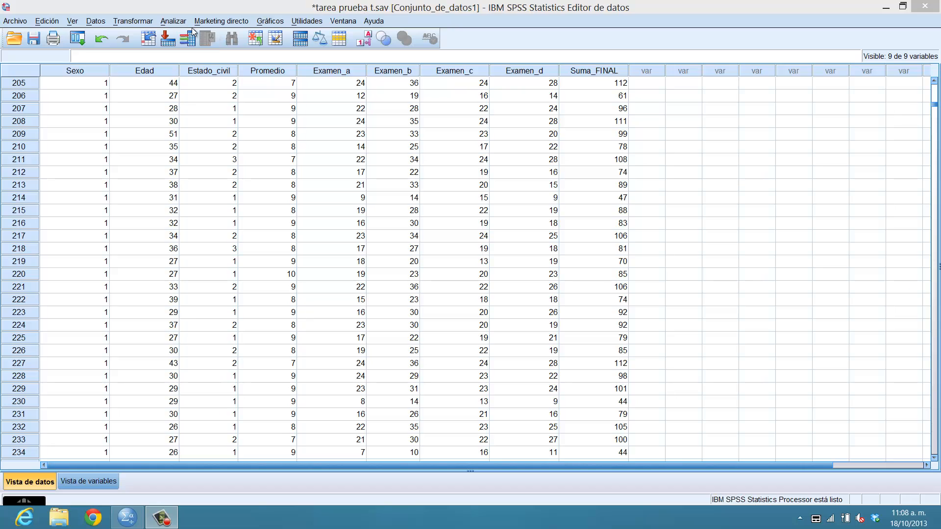
# Start a one-way ANOVA (ANOVA de un factor) and assign Estado civil as the factor
pyautogui.click(173, 21)
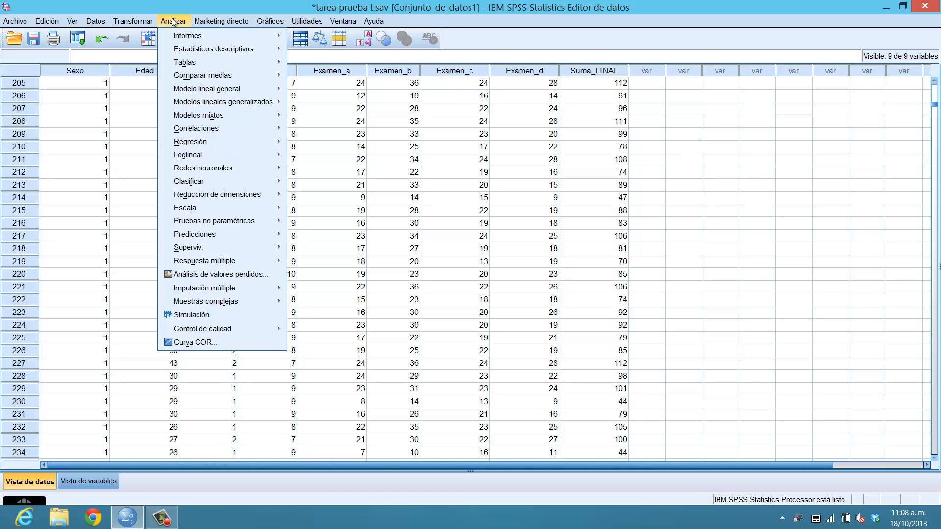
pyautogui.moveTo(251, 75)
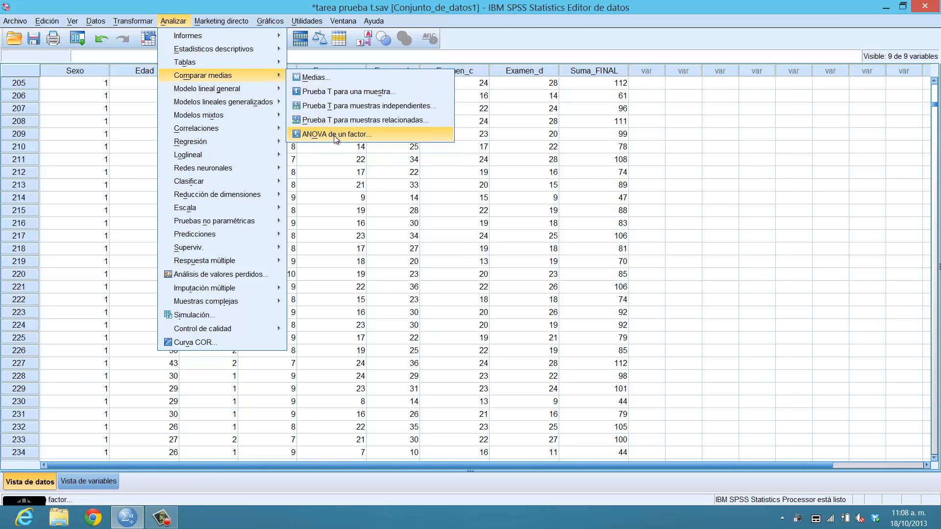
pyautogui.click(334, 135)
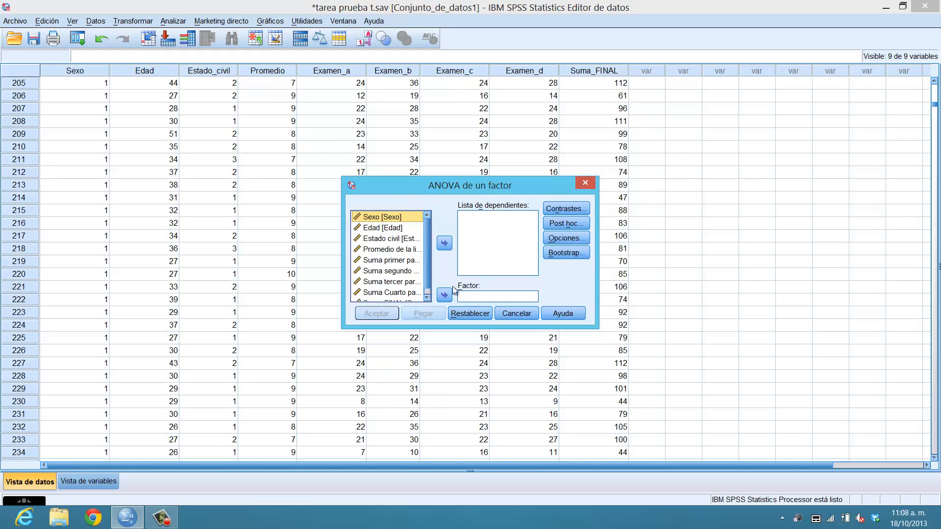
pyautogui.click(391, 238)
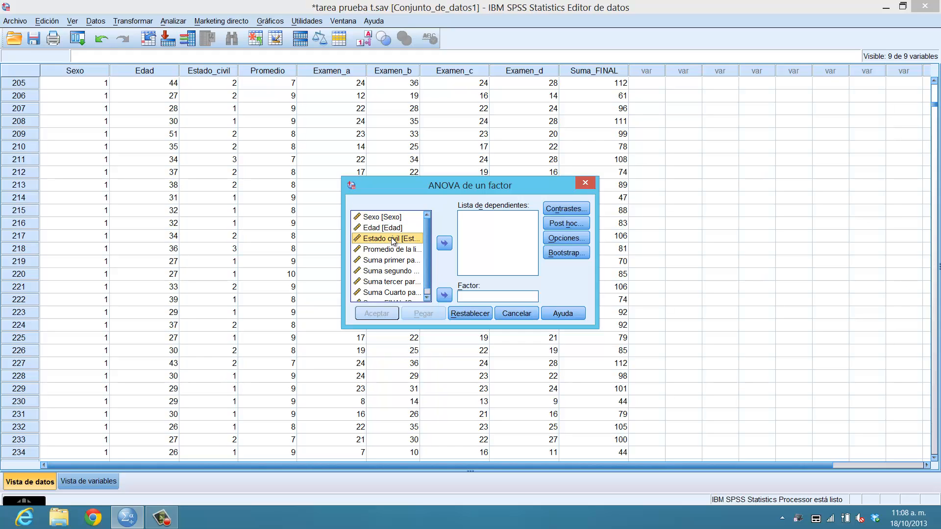
pyautogui.click(445, 295)
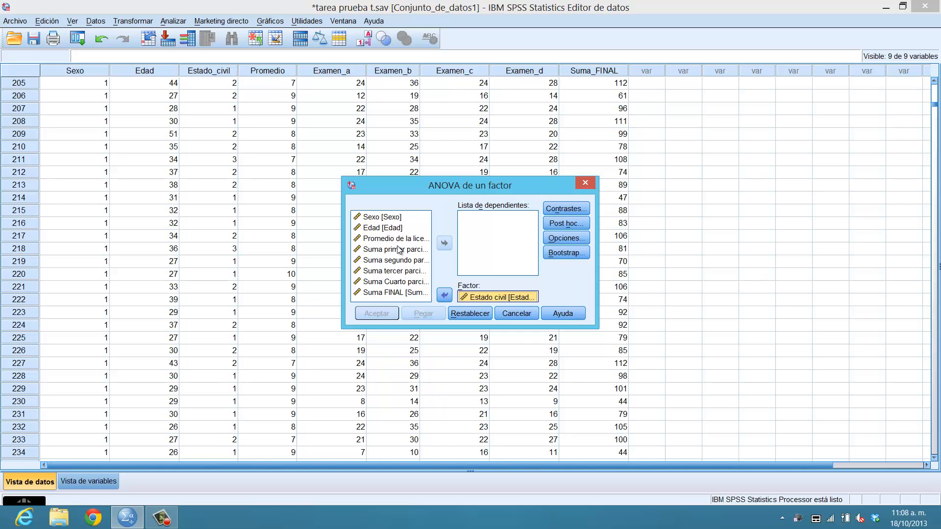
# Add the sums of the first, second, third and fourth partial exams as the ANOVA's dependent variables
pyautogui.click(396, 250)
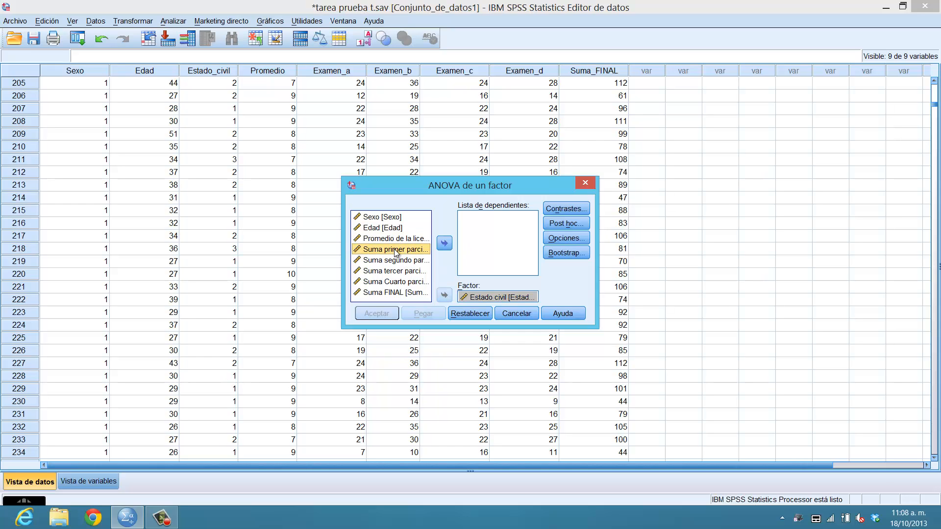
pyautogui.hotkey('shift', 'Down')
pyautogui.hotkey('shift', 'Down')
pyautogui.hotkey('shift', 'Down')
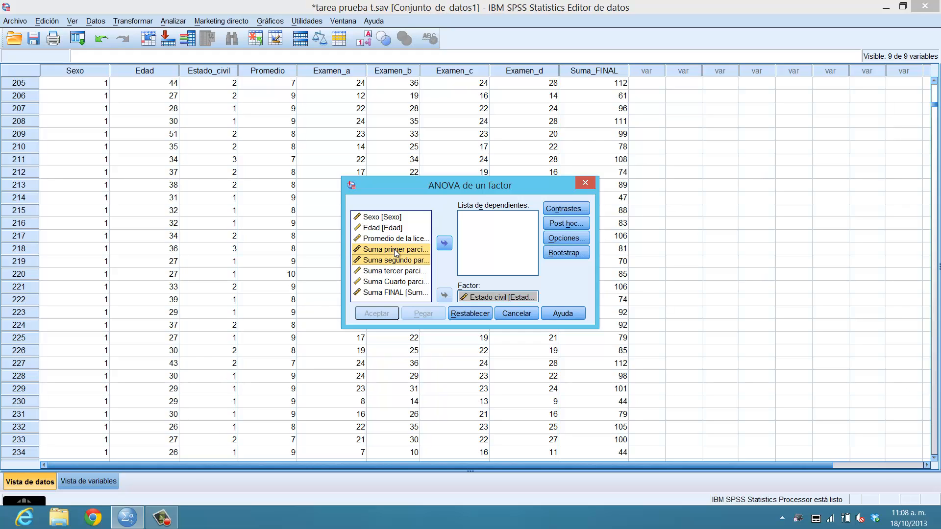
pyautogui.click(444, 247)
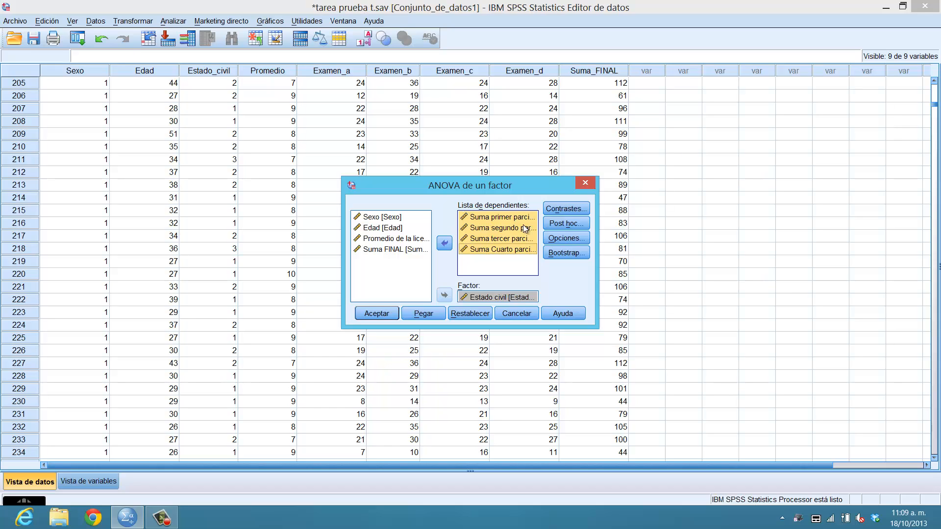
# Leave the contrasts at their defaults and request Bonferroni and Tukey post hoc comparisons with a significance level of .05
pyautogui.click(566, 211)
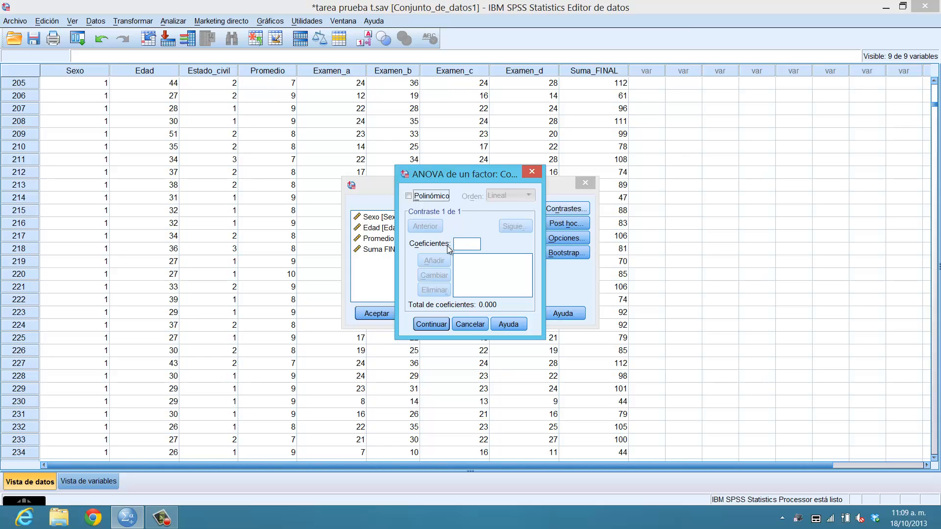
pyautogui.click(431, 325)
pyautogui.click(563, 223)
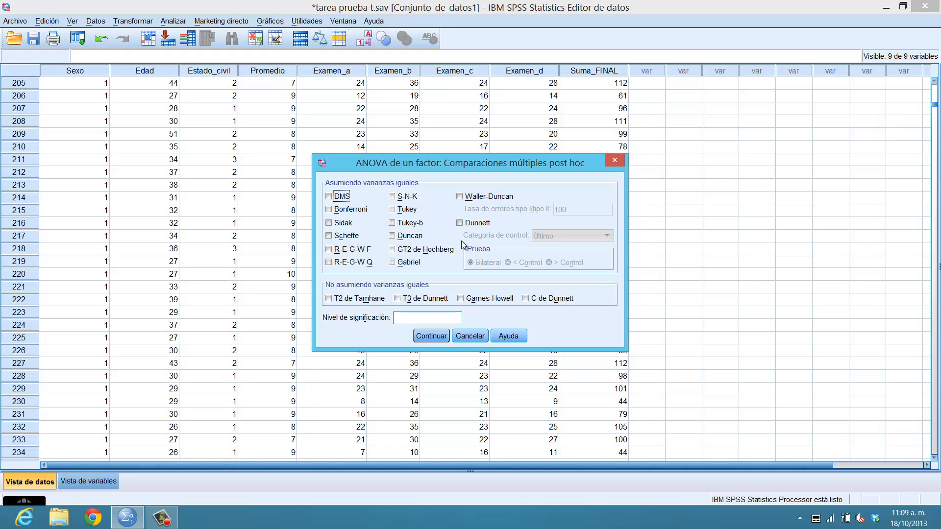
pyautogui.click(330, 210)
pyautogui.click(393, 210)
pyautogui.click(410, 317)
pyautogui.write('.05')
pyautogui.click(431, 336)
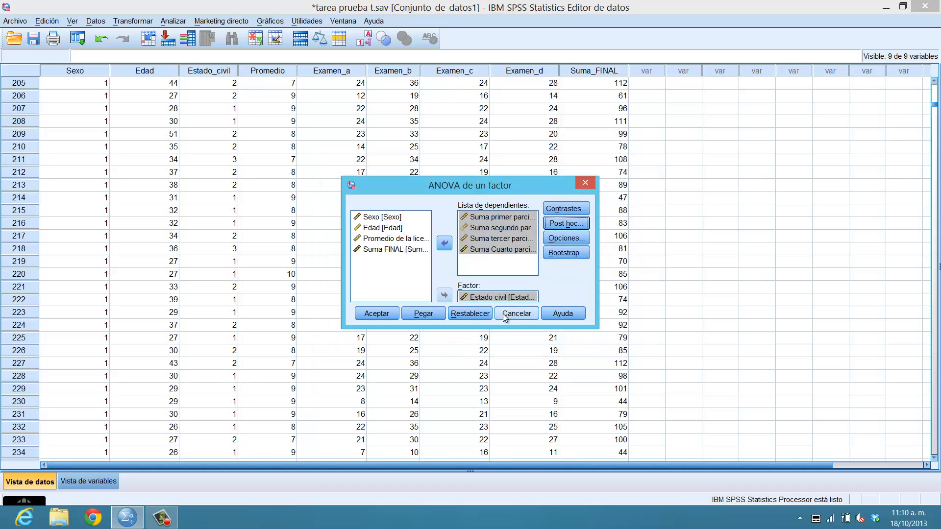
# Include Descriptivos and Prueba de homogeneidad de las varianzas, then run the ANOVA and maximize the results window
pyautogui.click(564, 238)
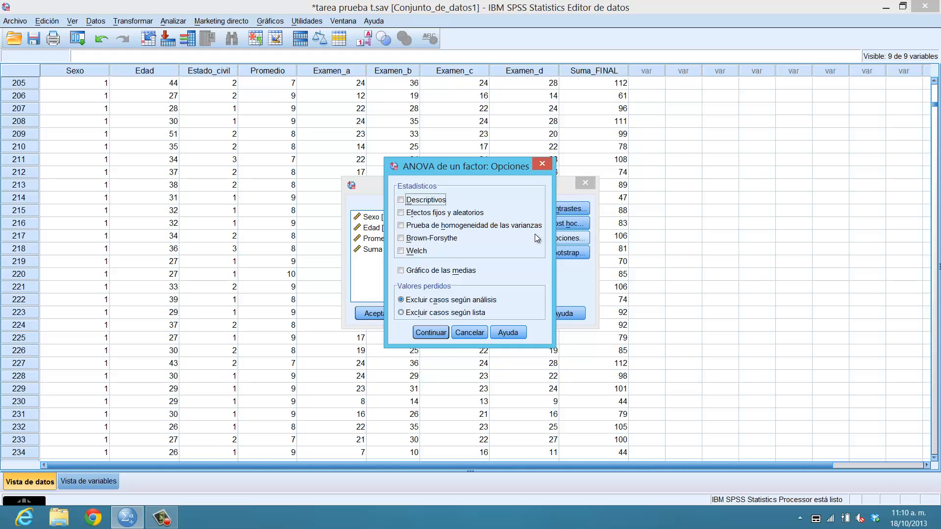
pyautogui.click(401, 200)
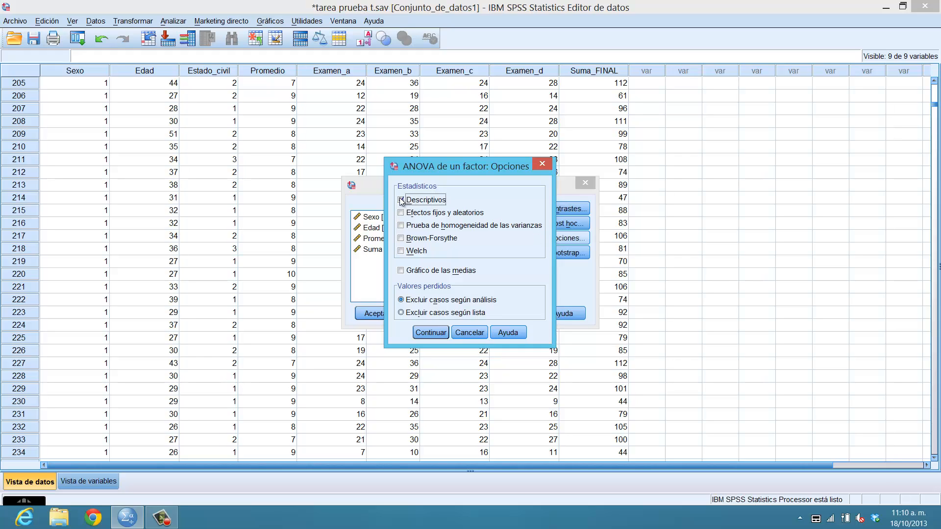
pyautogui.click(401, 224)
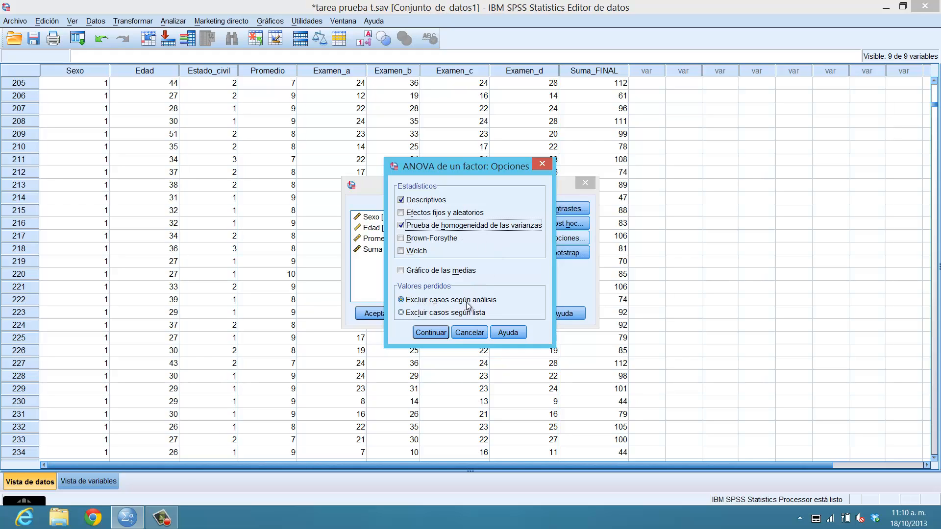
pyautogui.click(435, 332)
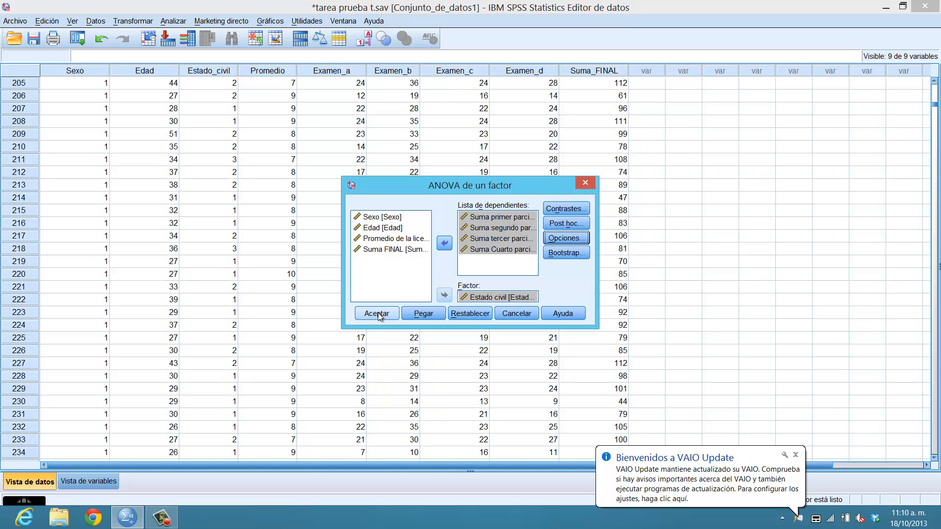
pyautogui.click(378, 313)
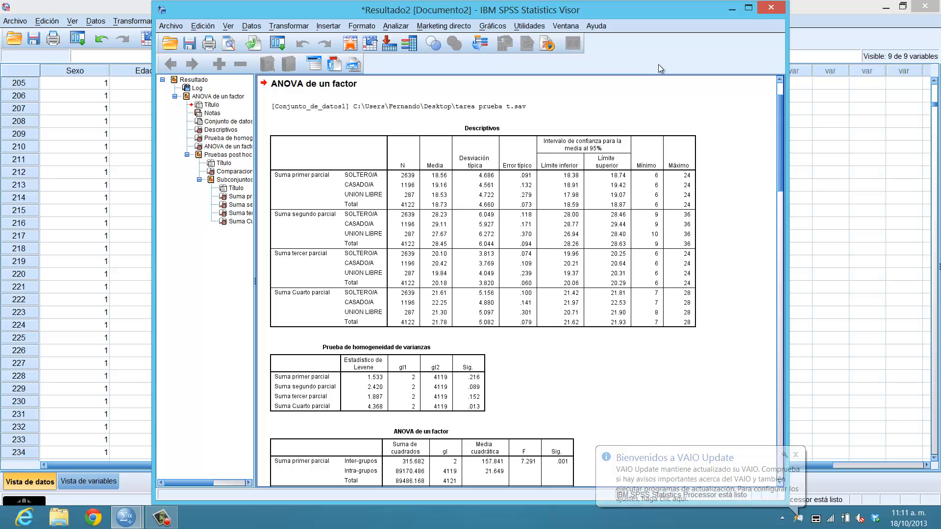
pyautogui.click(746, 8)
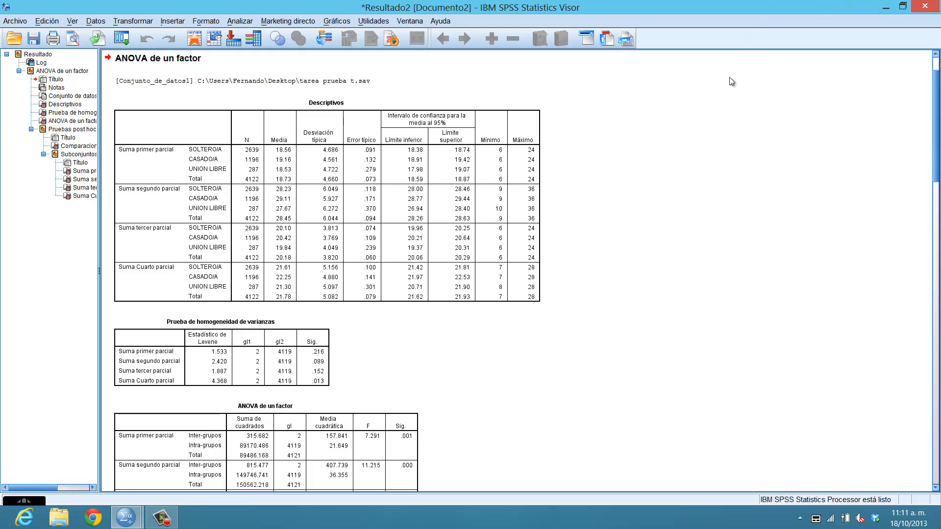
# Examine the Descriptivos, Prueba de homogeneidad de varianzas and ANOVA de un factor tables for the four partial exams
pyautogui.click(152, 154)
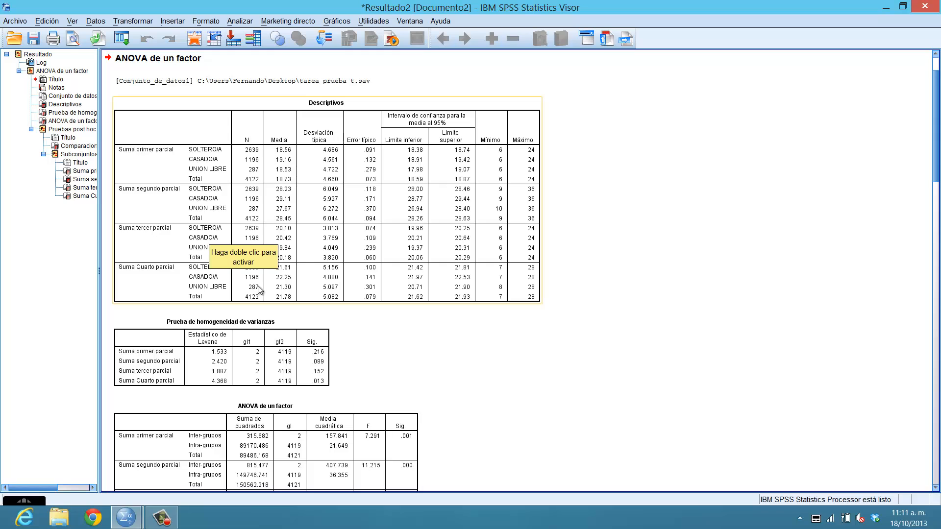
pyautogui.scroll(-3, 259, 290)
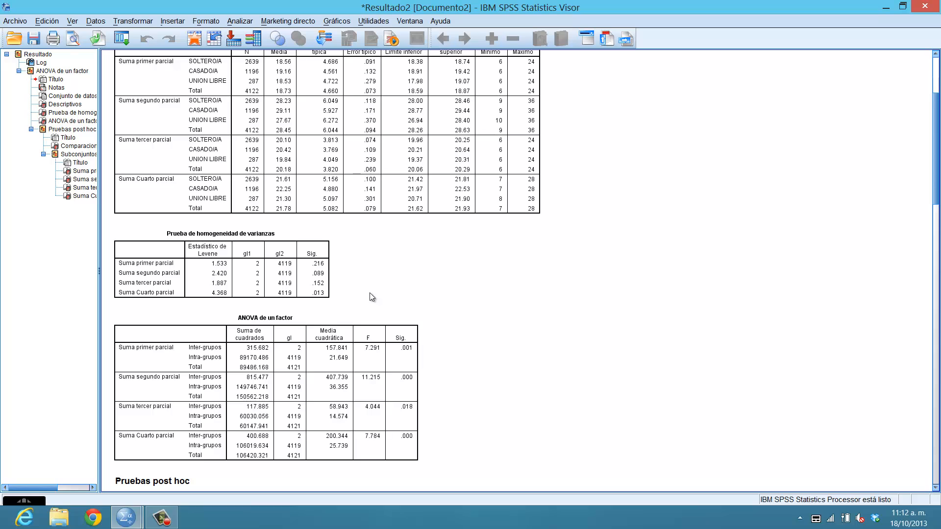
pyautogui.click(330, 281)
pyautogui.click(332, 299)
pyautogui.click(381, 359)
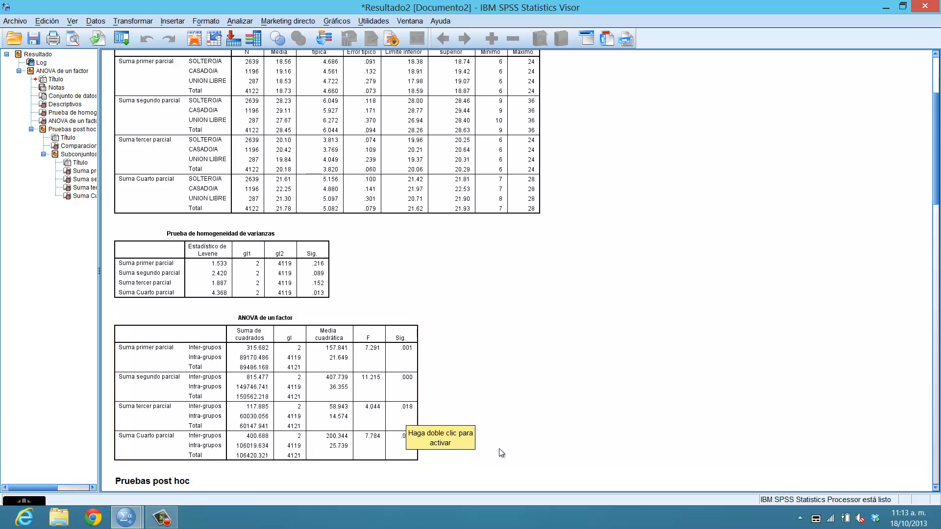
pyautogui.scroll(-3, 398, 456)
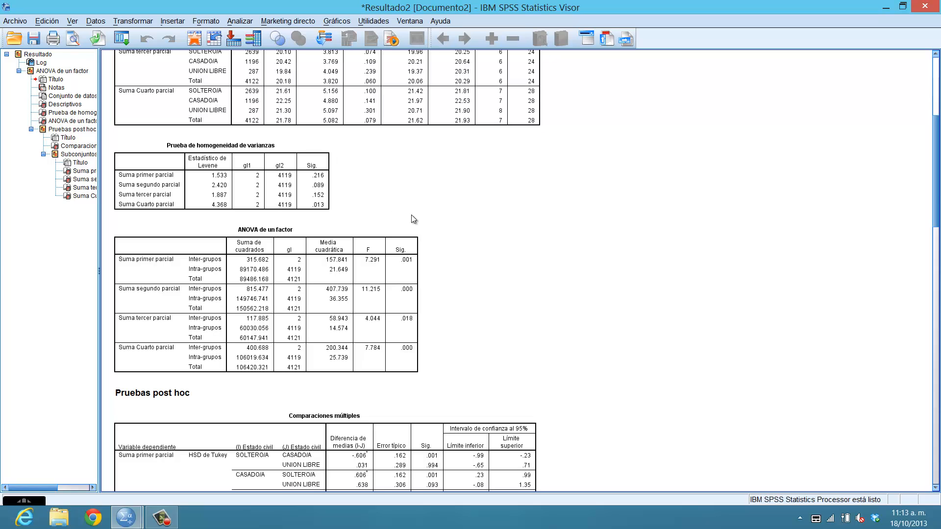
pyautogui.scroll(-2, 453, 272)
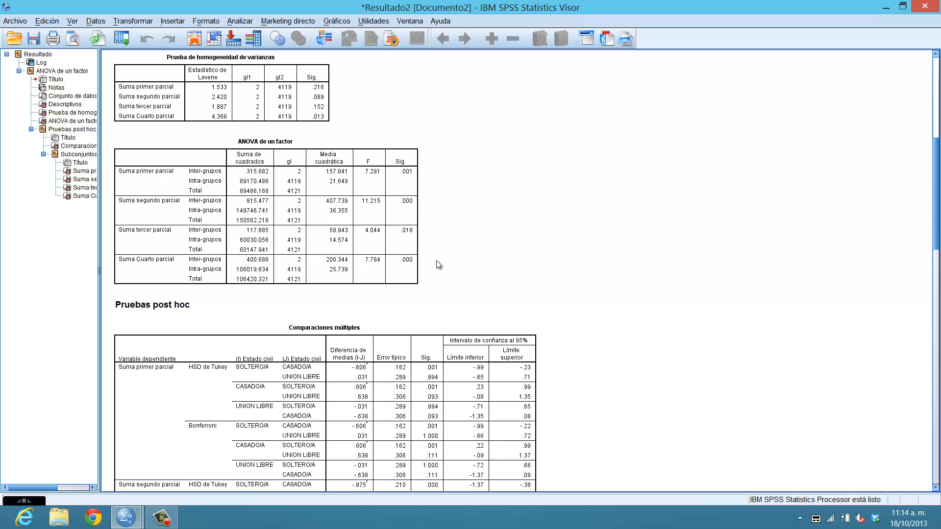
pyautogui.click(405, 268)
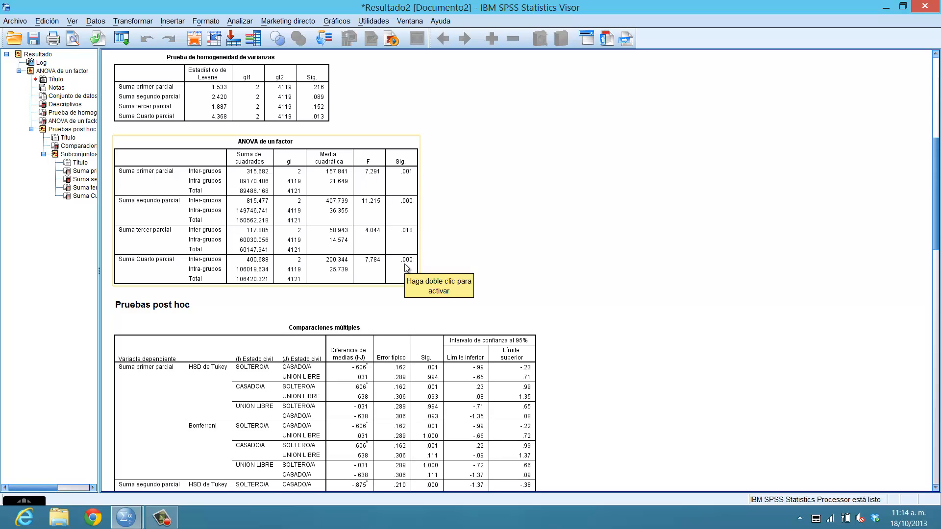
# Examine the Tukey and Bonferroni multiple comparisons by marital status for each partial exam, plus the Subconjuntos homogéneos tables
pyautogui.click(355, 303)
pyautogui.click(282, 338)
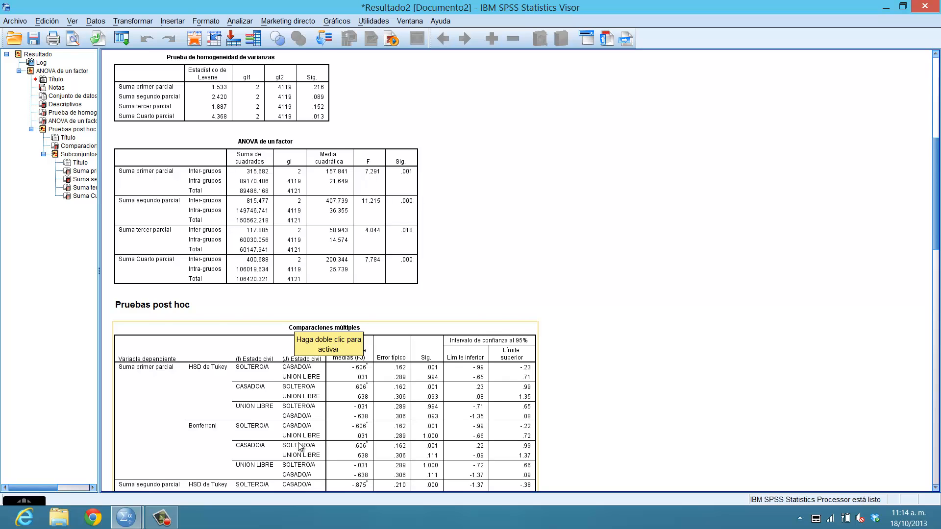
pyautogui.scroll(-3, 300, 446)
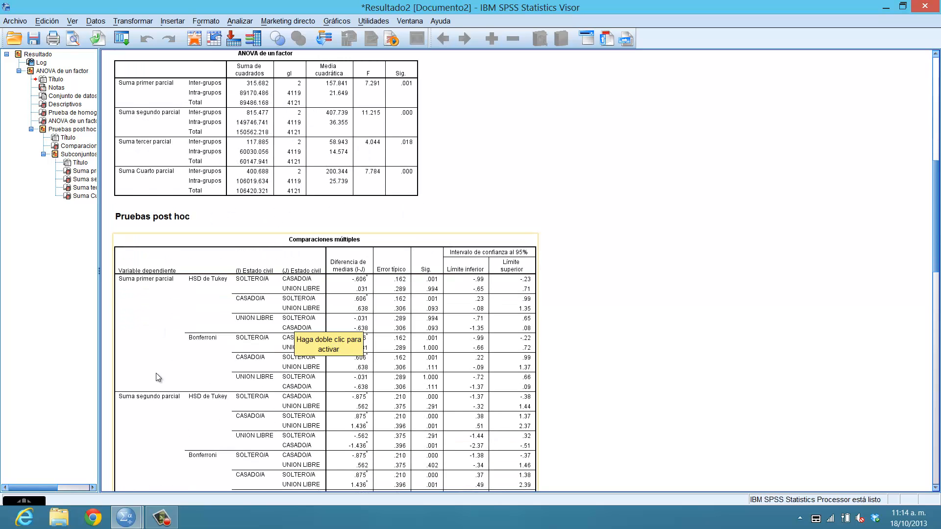
pyautogui.scroll(-3, 156, 374)
pyautogui.scroll(-3, 152, 384)
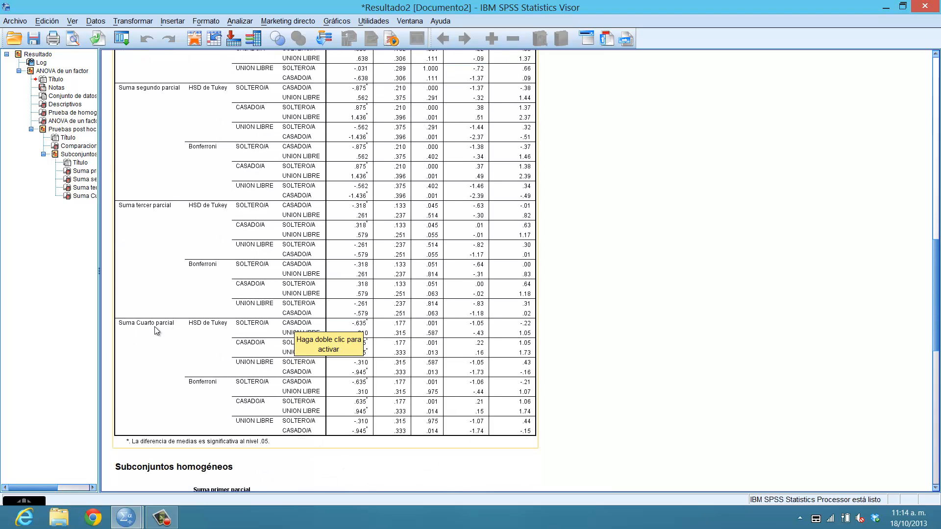
pyautogui.scroll(5, 232, 345)
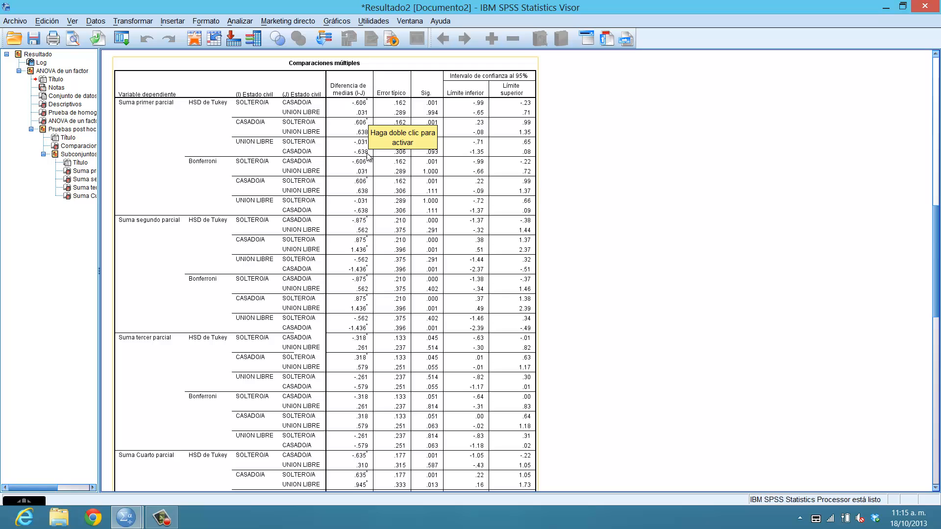
pyautogui.scroll(-3, 364, 149)
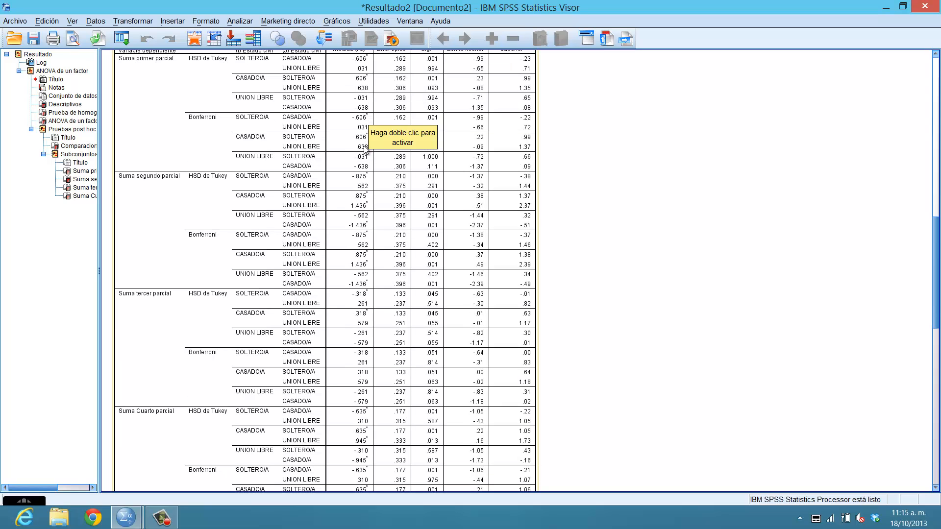
pyautogui.scroll(-1, 363, 146)
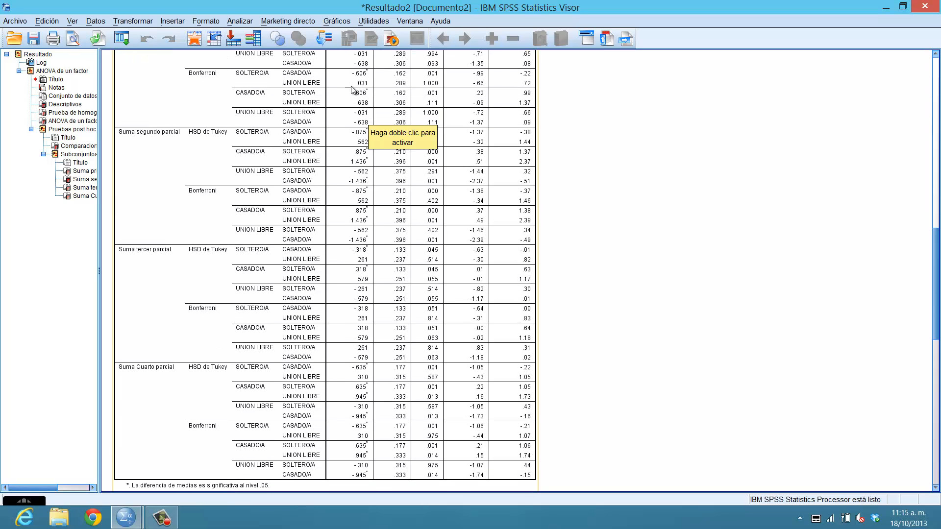
pyautogui.scroll(1, 351, 96)
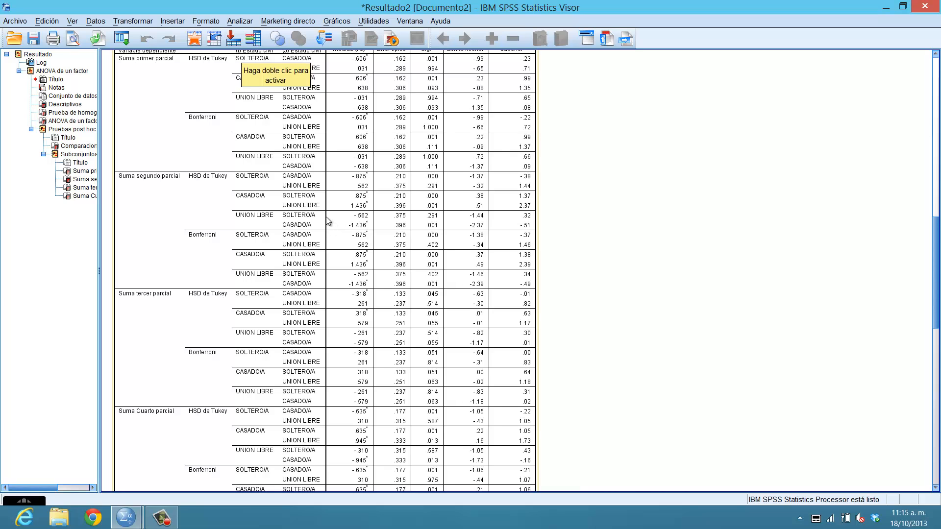
pyautogui.scroll(3, 329, 222)
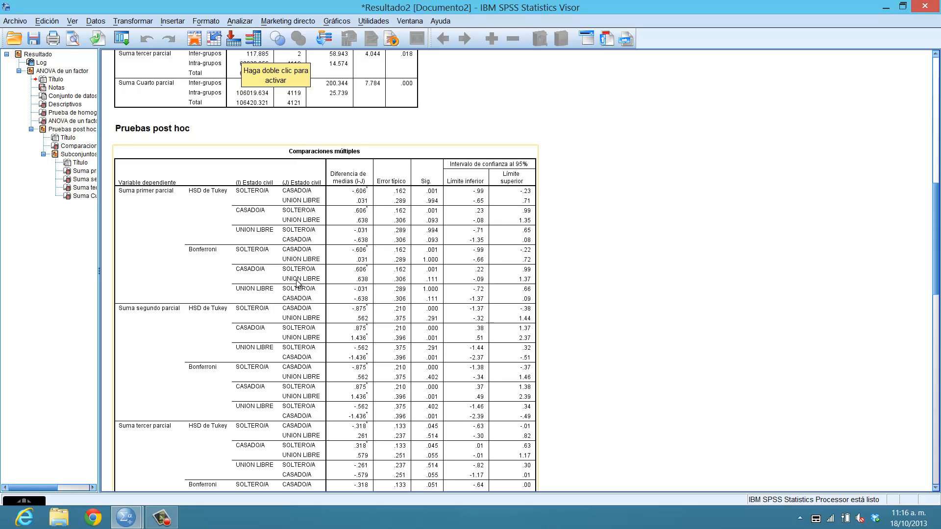
pyautogui.scroll(-3, 298, 283)
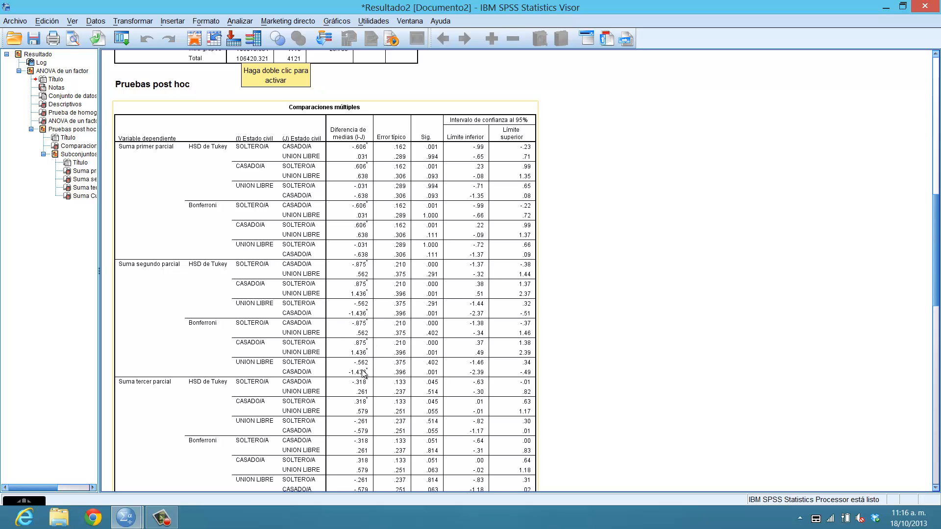
pyautogui.scroll(-8, 363, 374)
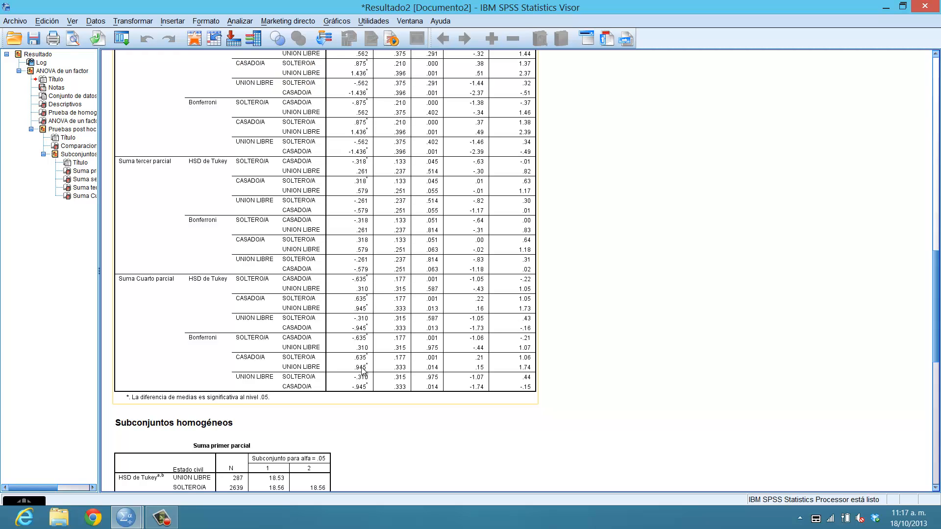
pyautogui.scroll(-9, 370, 363)
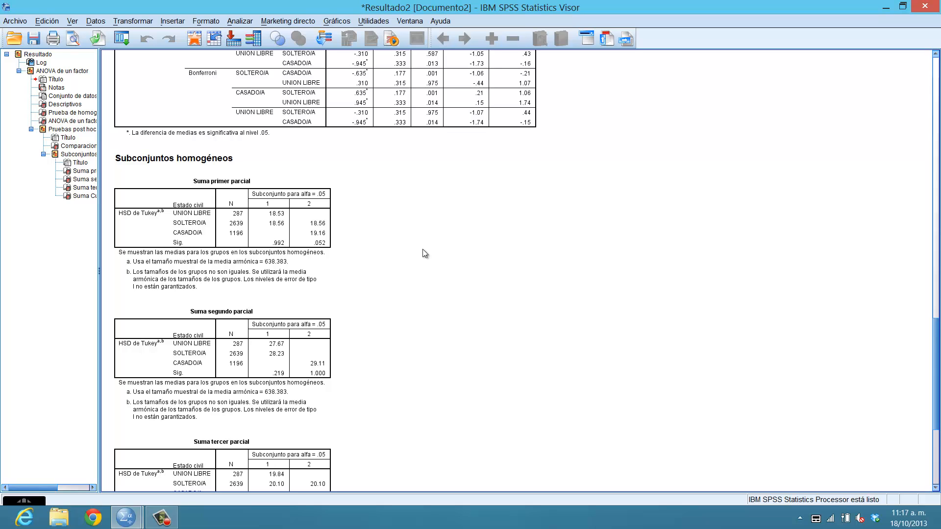
pyautogui.scroll(20, 426, 248)
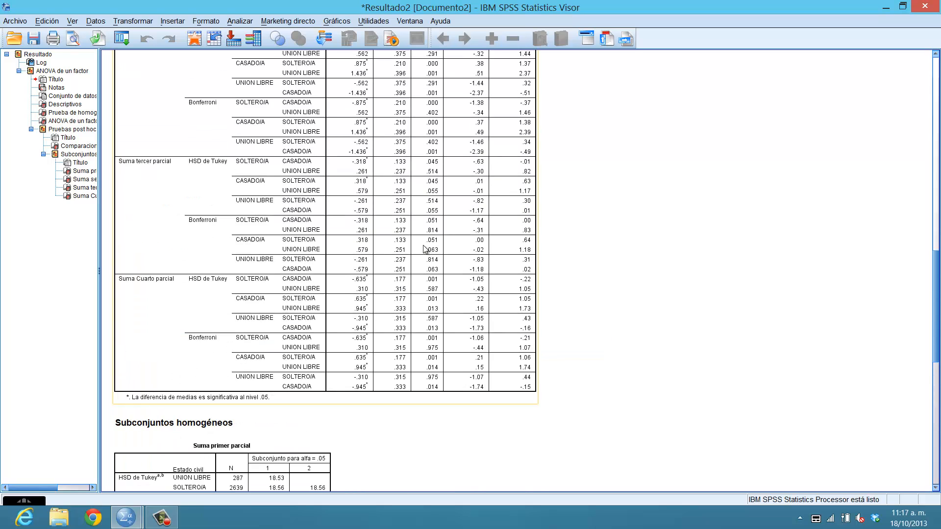
pyautogui.scroll(7, 422, 243)
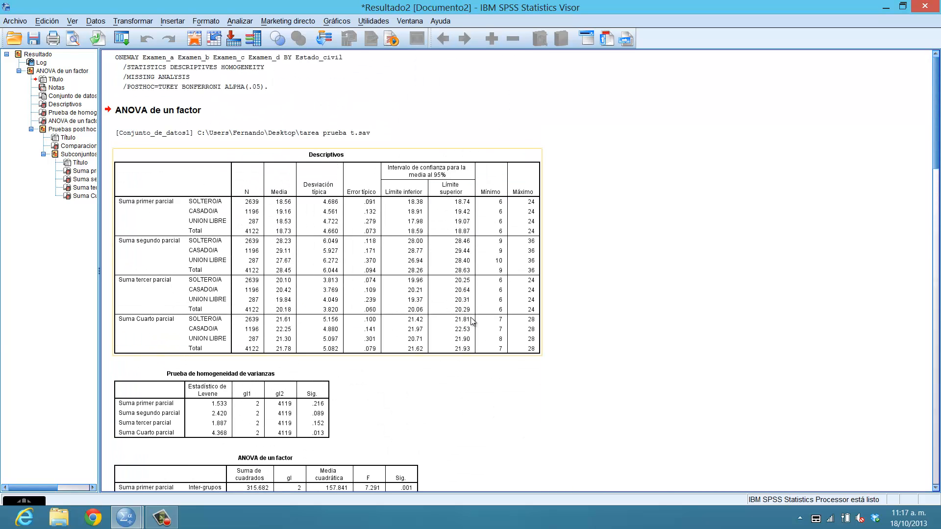
pyautogui.click(161, 517)
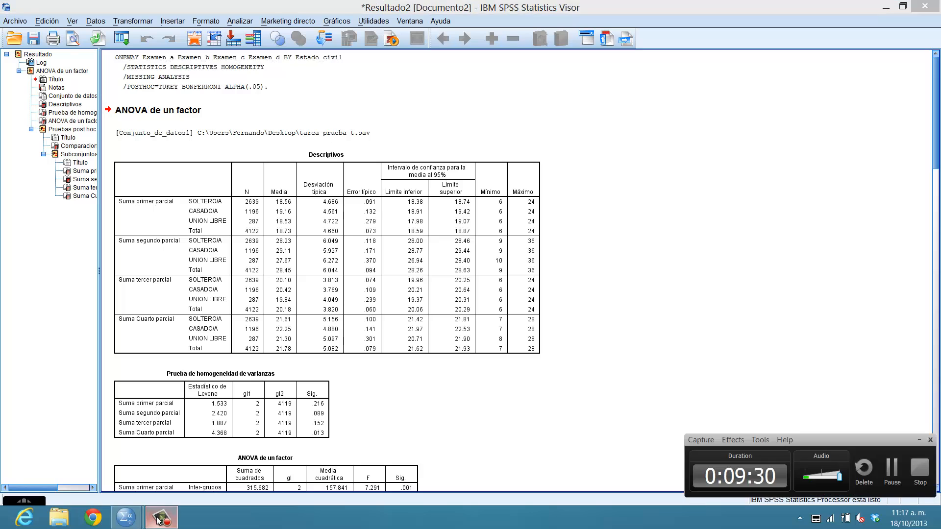